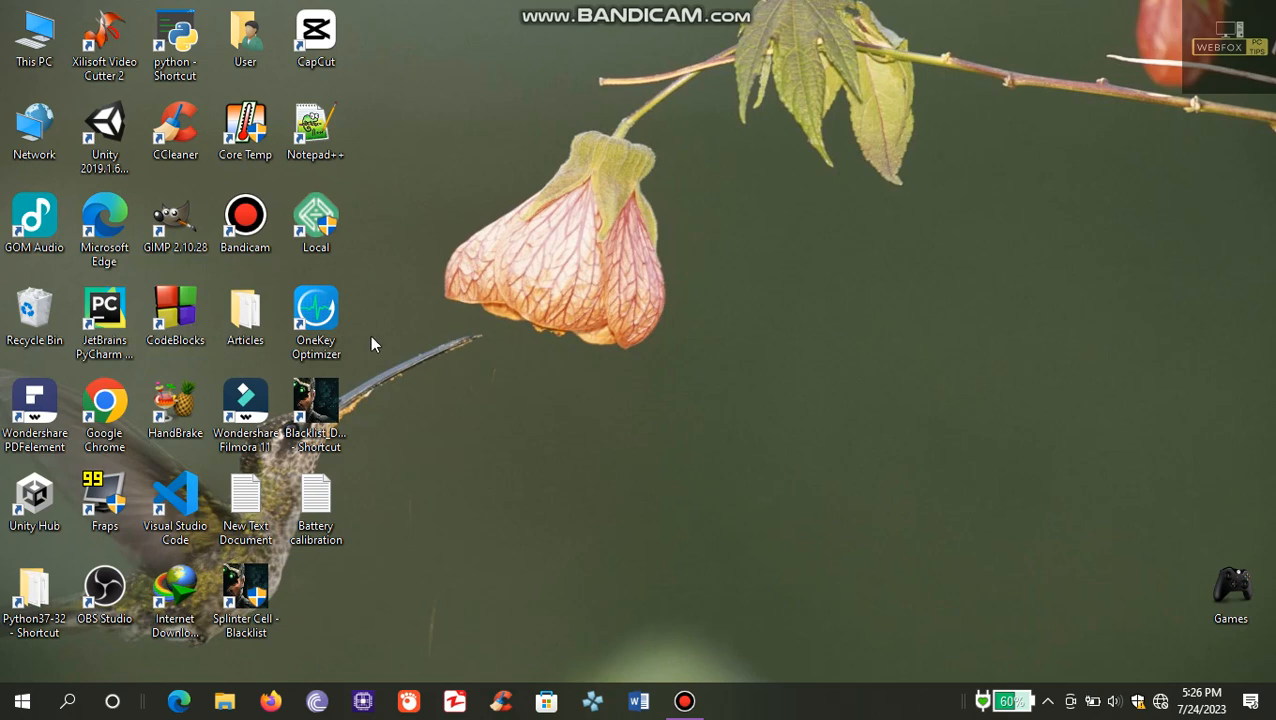
# - Check the Battery Conservation page under Save Power in OneKey Optimizer, then close it
pyautogui.doubleClick(316, 322)
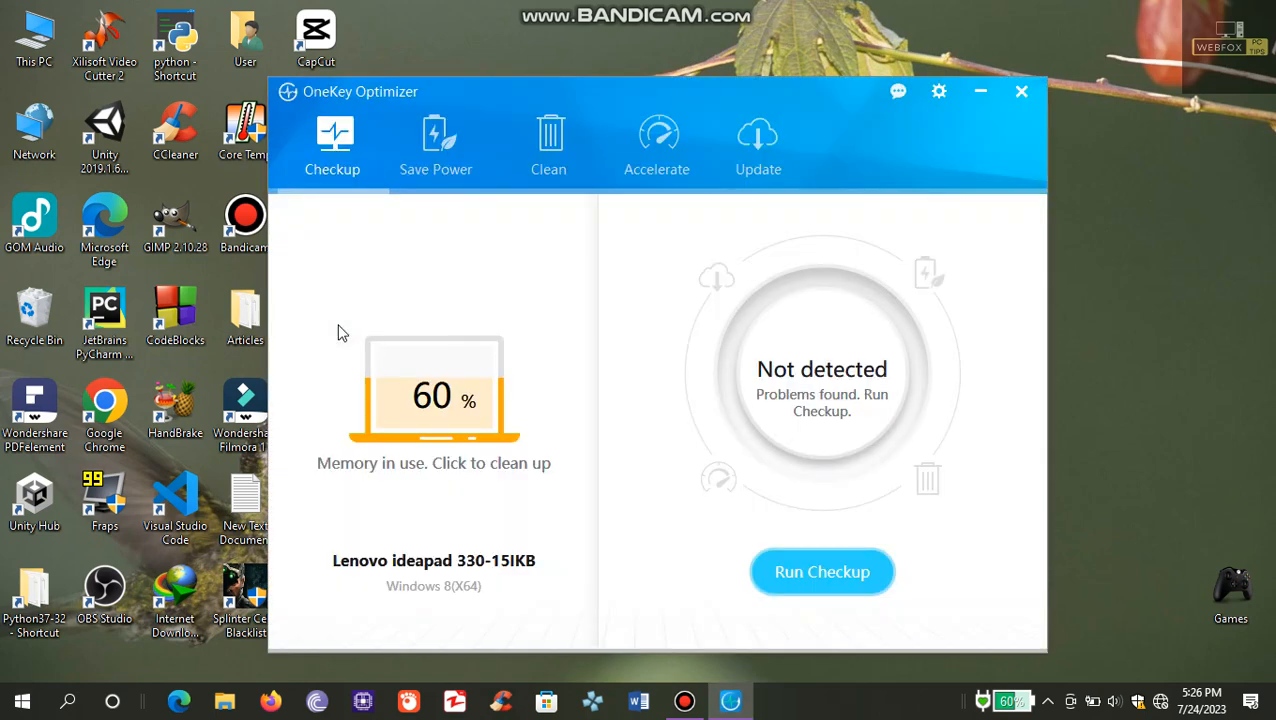
pyautogui.click(440, 150)
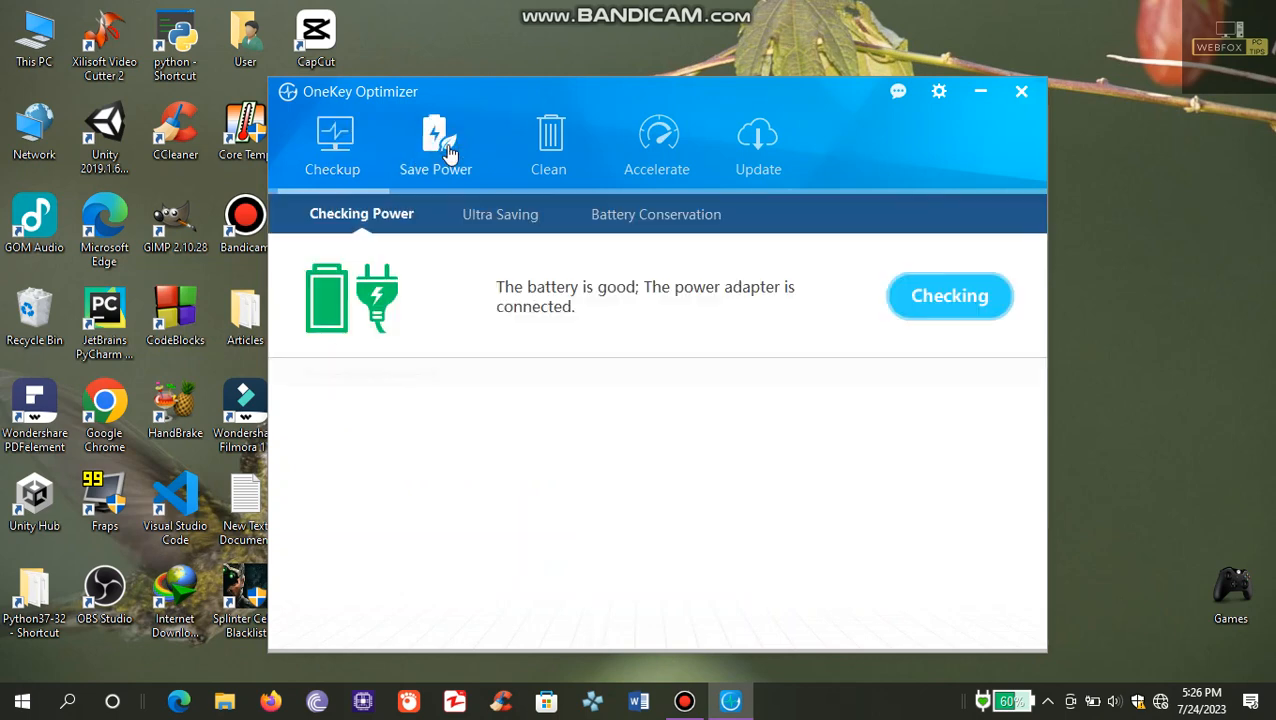
pyautogui.click(700, 214)
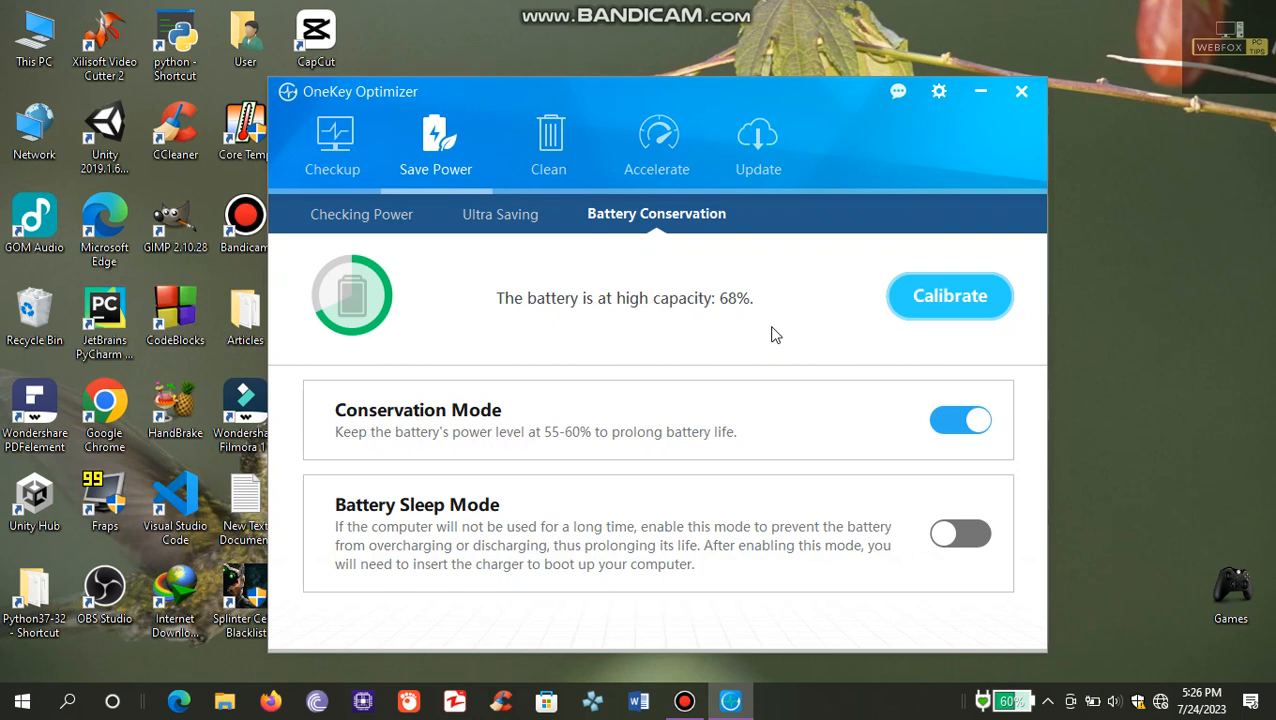
pyautogui.click(1021, 91)
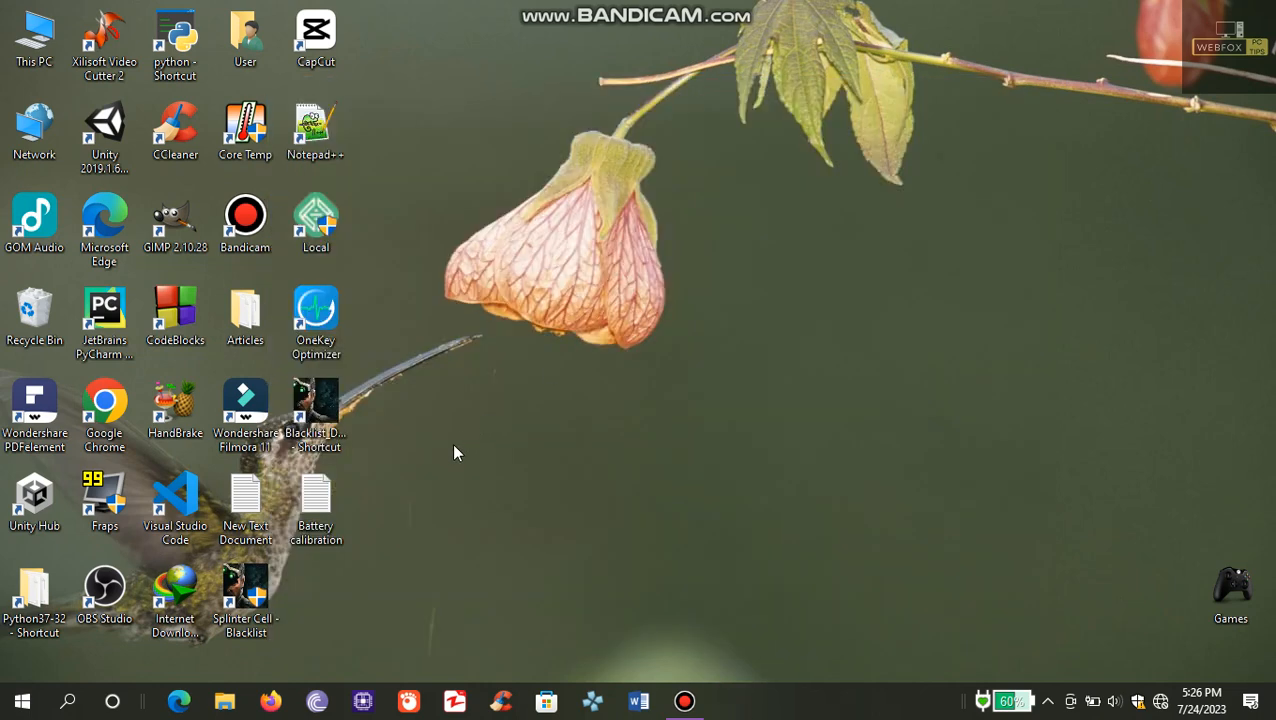
# - Review the Battery calibration note full-screen at 110% text zoom, then close it
pyautogui.doubleClick(325, 508)
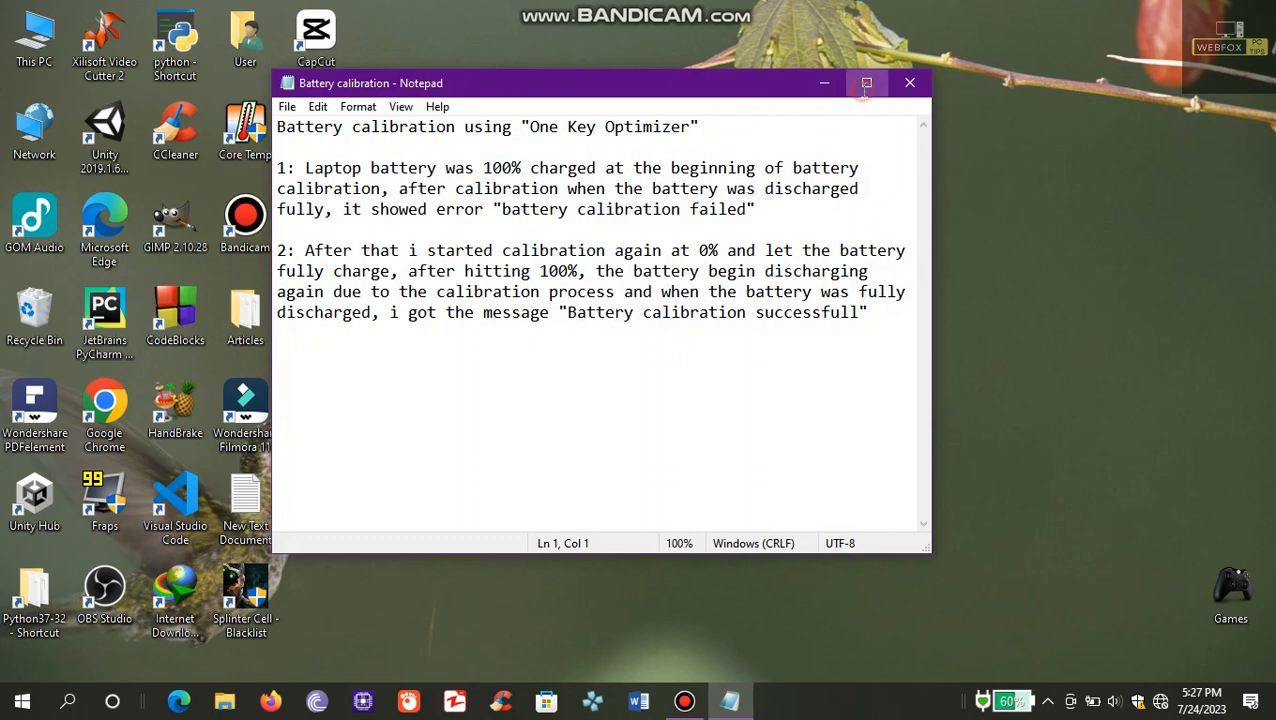
pyautogui.click(866, 83)
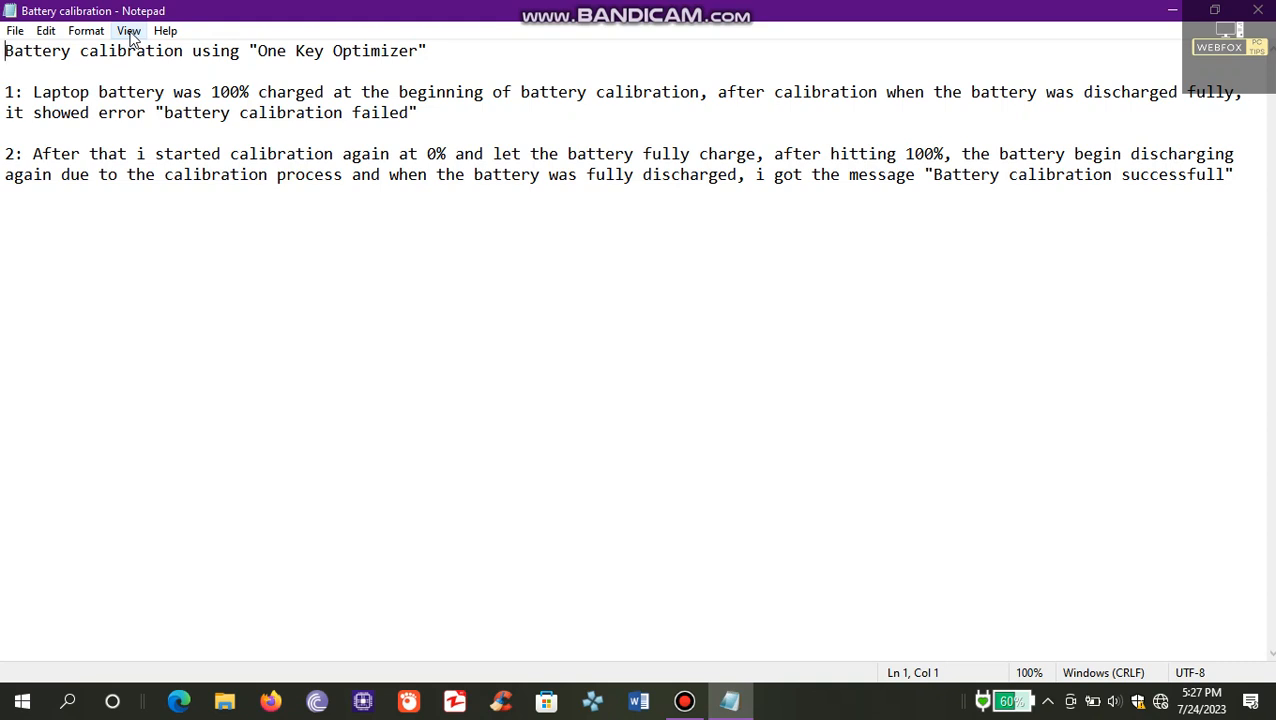
pyautogui.click(129, 30)
pyautogui.moveTo(160, 52)
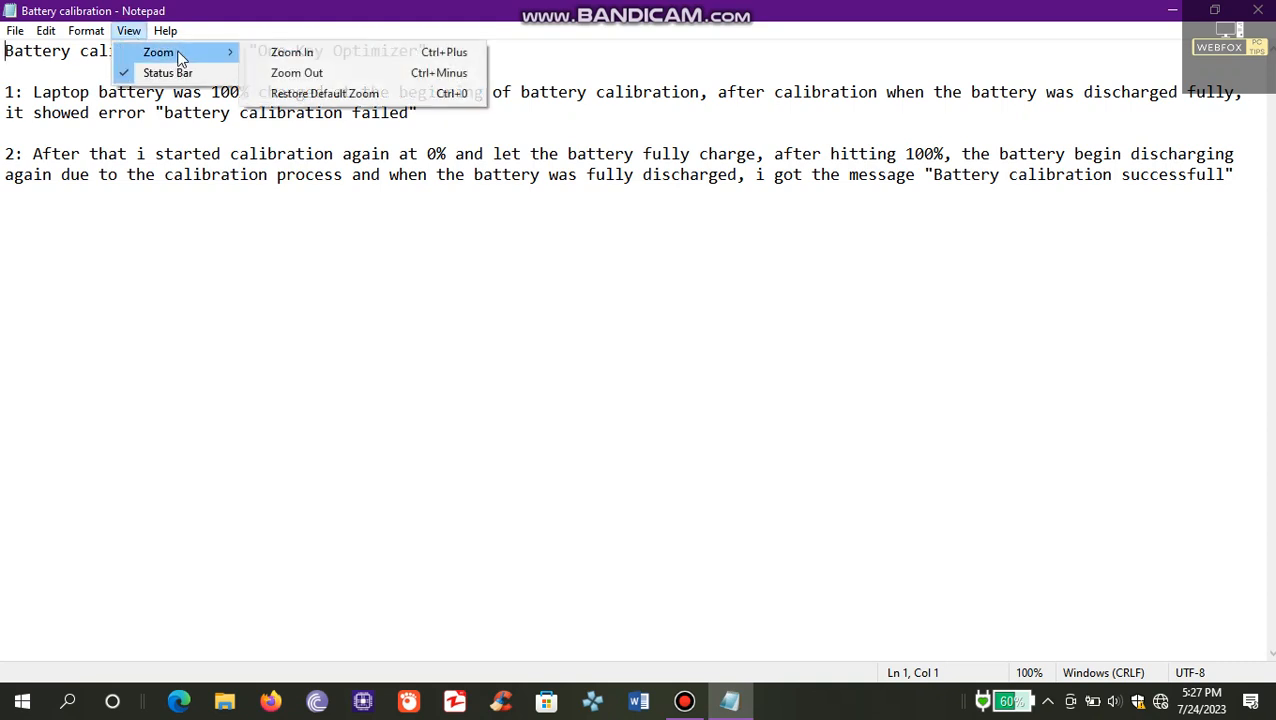
pyautogui.click(291, 52)
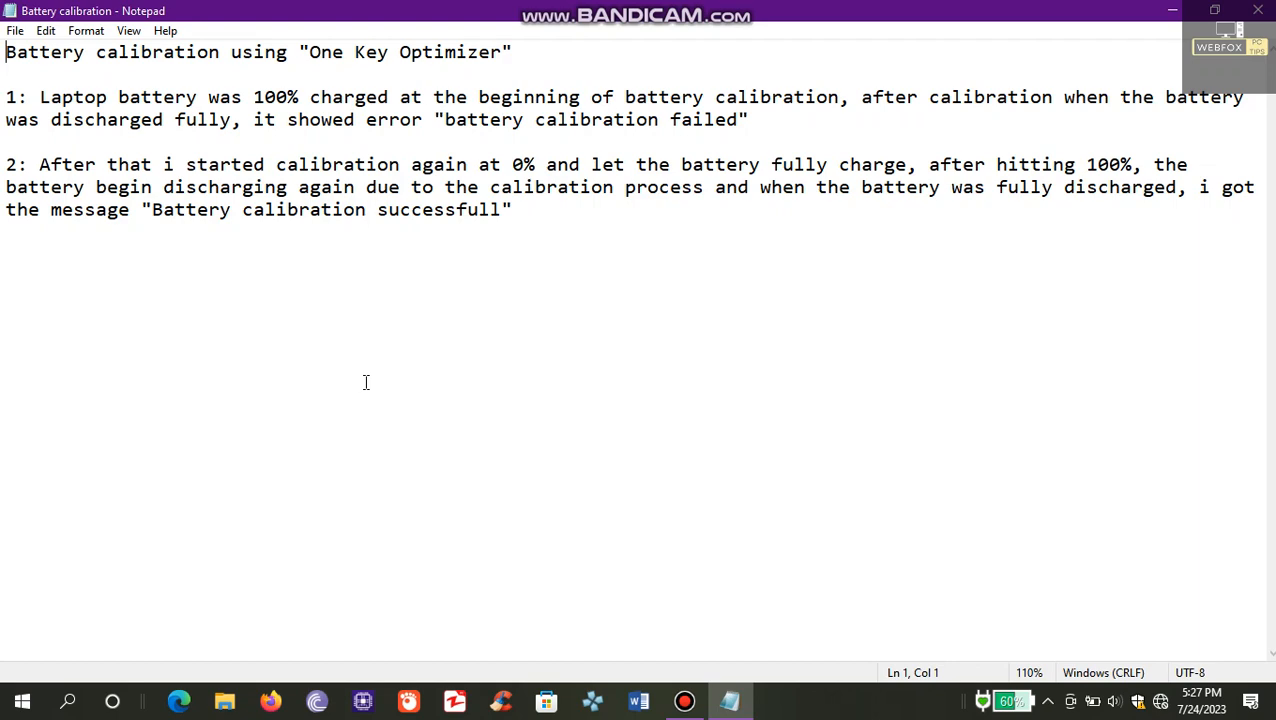
pyautogui.click(1258, 10)
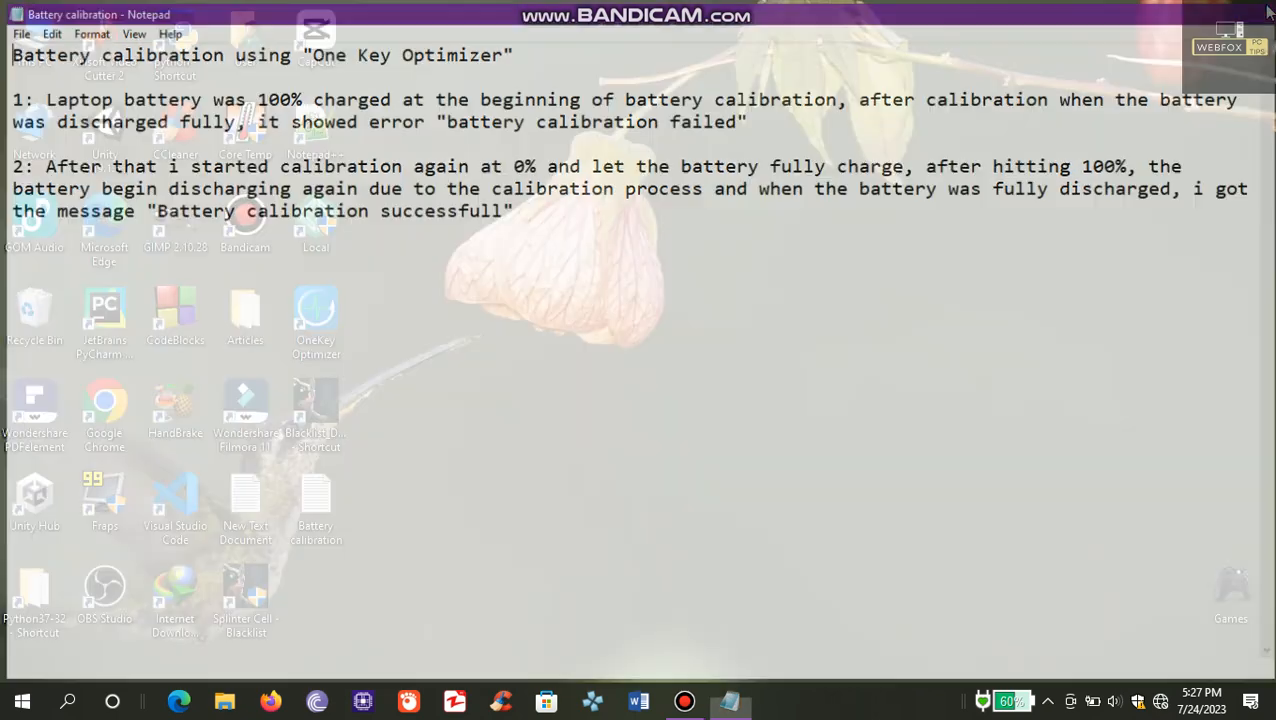
# - Relaunch OneKey Optimizer to the Battery Conservation page showing 68% capacity with Conservation Mode on
pyautogui.doubleClick(318, 330)
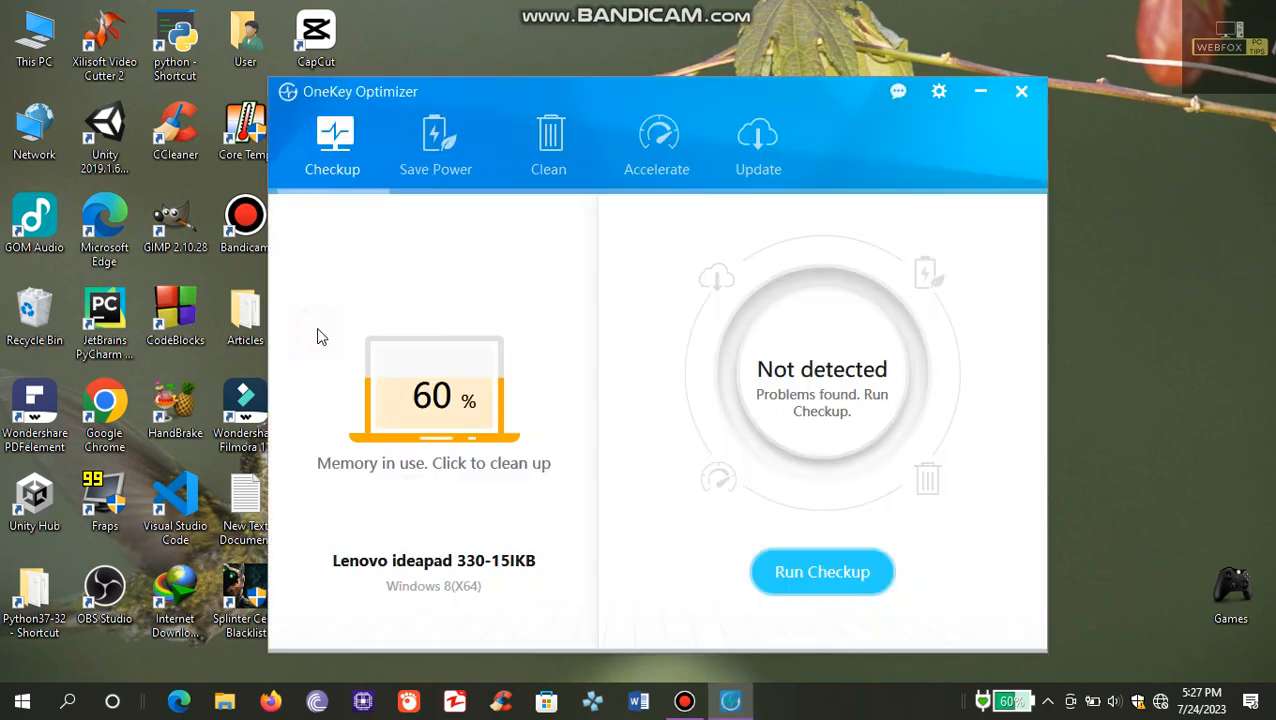
pyautogui.click(440, 165)
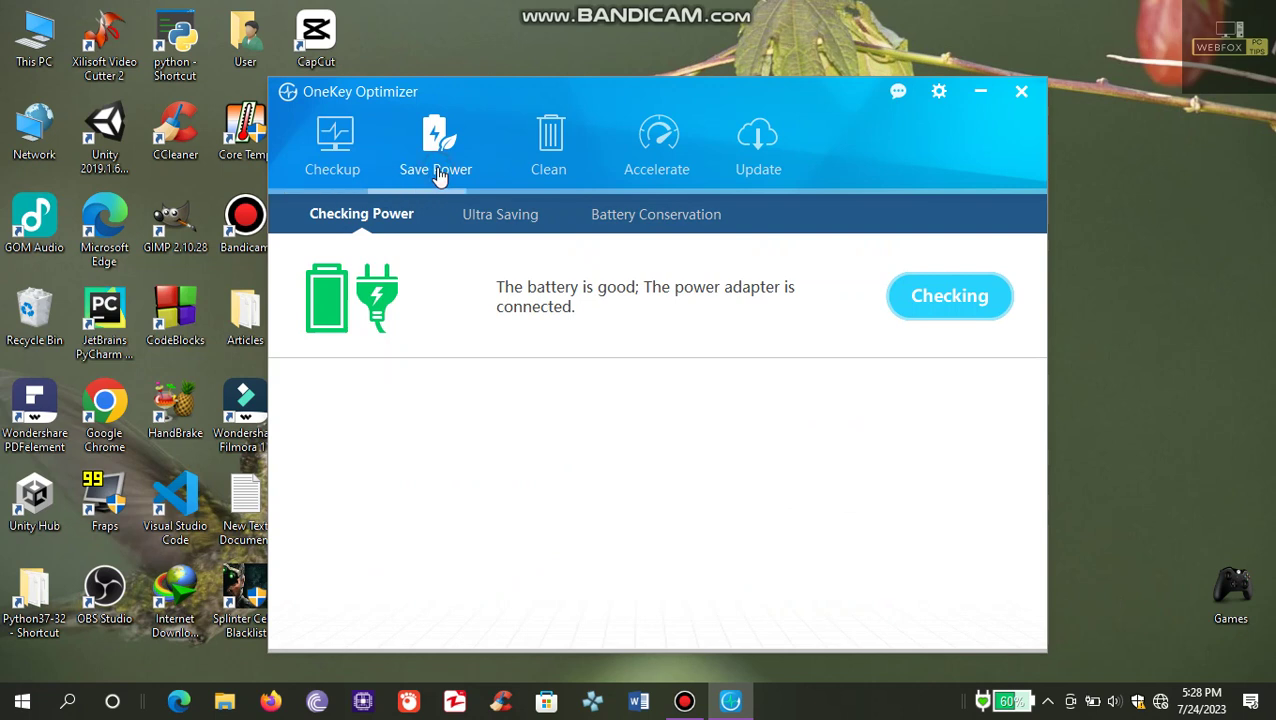
pyautogui.click(688, 218)
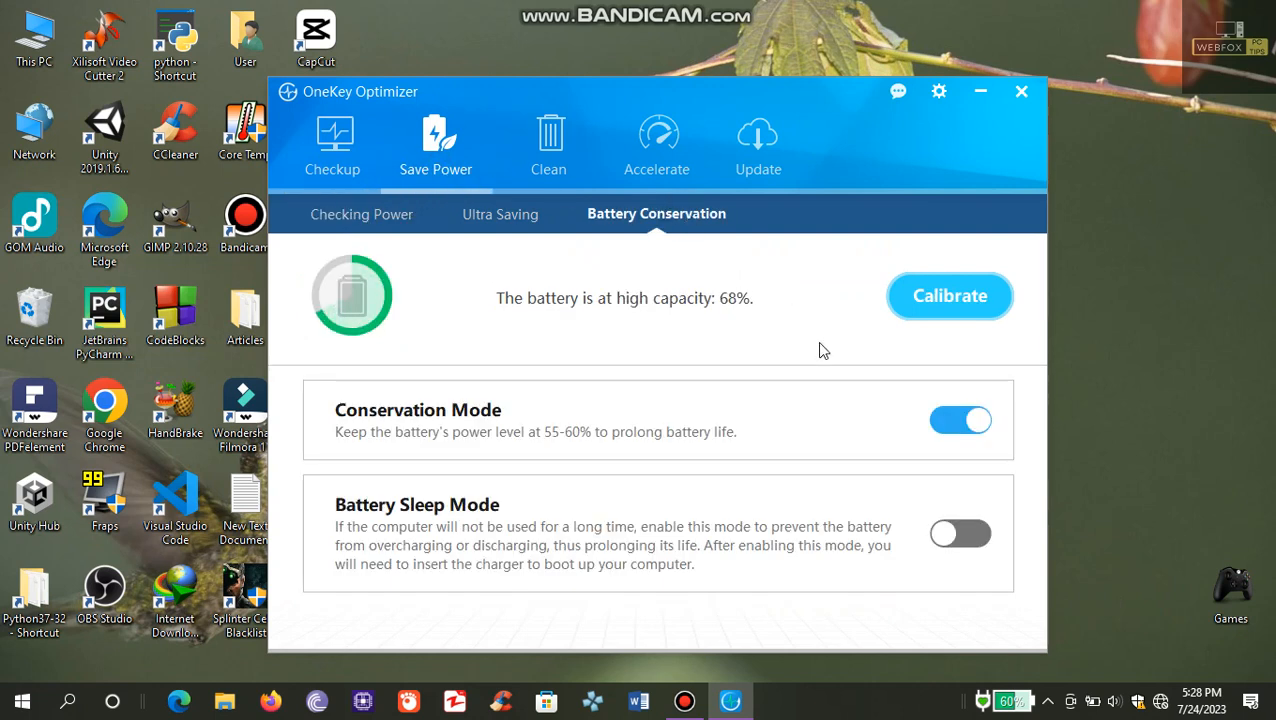